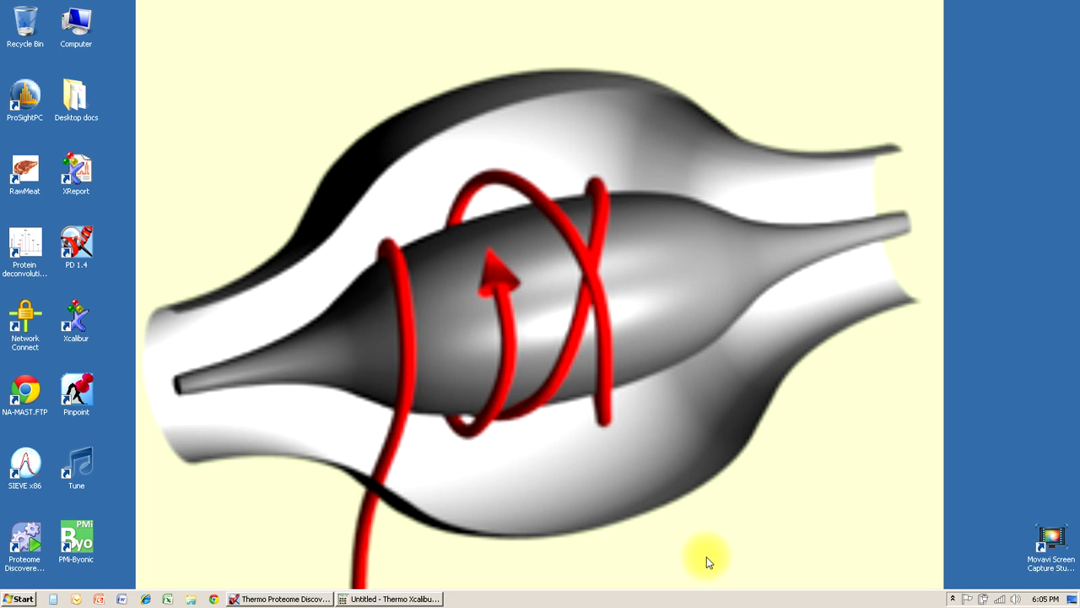
- Add the Full MS / AIF / NL dd-MS² template to the untitled Xcalibur method
{"action": "left_click", "coordinate": [389, 599]}
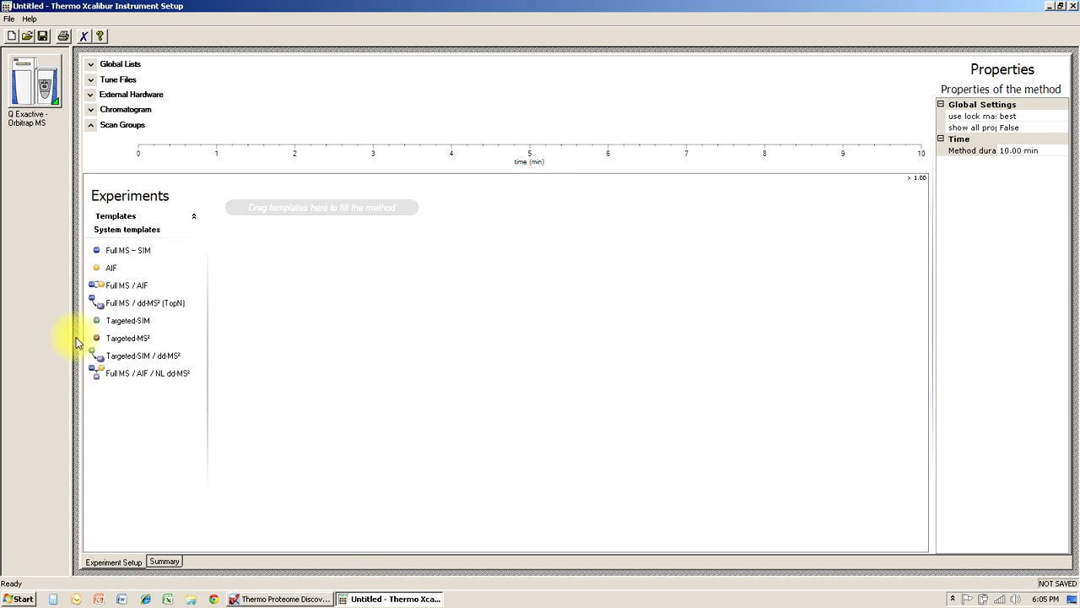
{"action": "left_click_drag", "start_coordinate": [131, 374], "coordinate": [308, 211]}
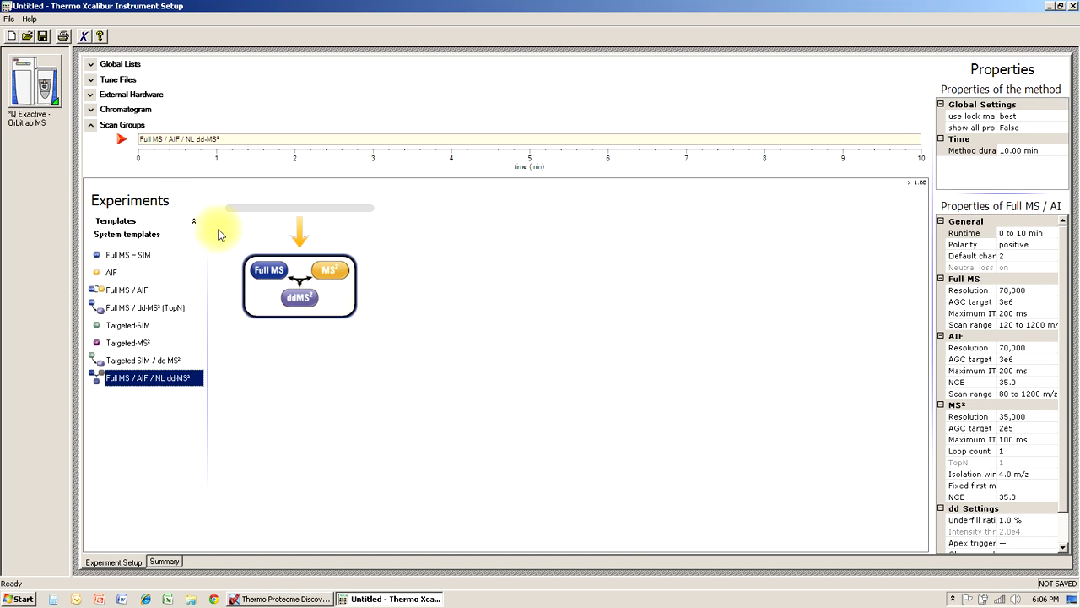
- Expand Global Lists and review the experiment's default properties (resolution 70,000, NCE 35.0, 80–1200 m/z)
{"action": "left_click", "coordinate": [92, 68]}
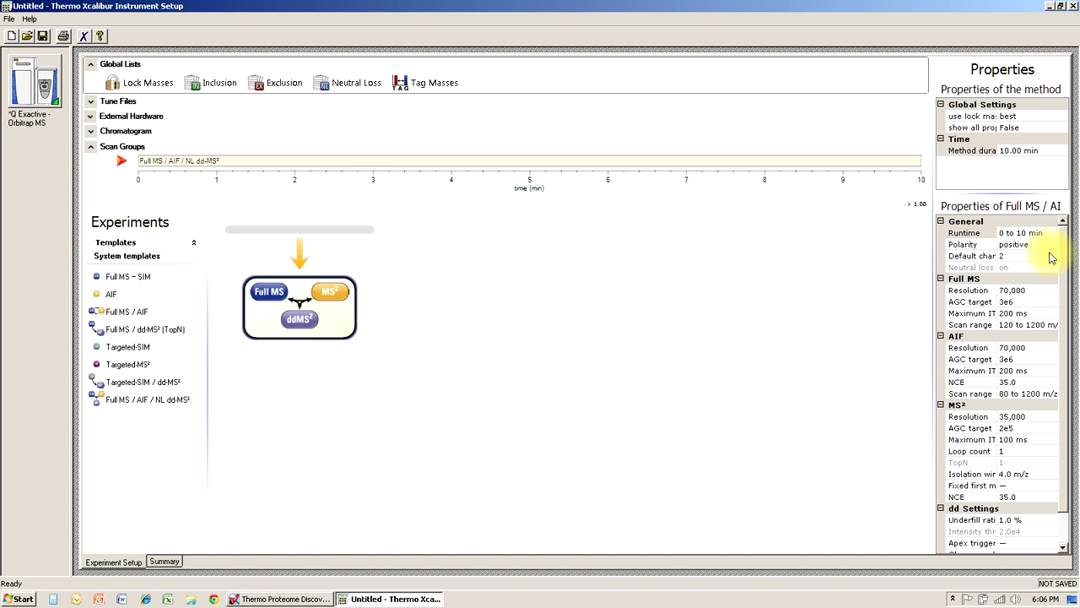
{"action": "scroll", "coordinate": [1065, 274], "scroll_direction": "down", "scroll_amount": 1}
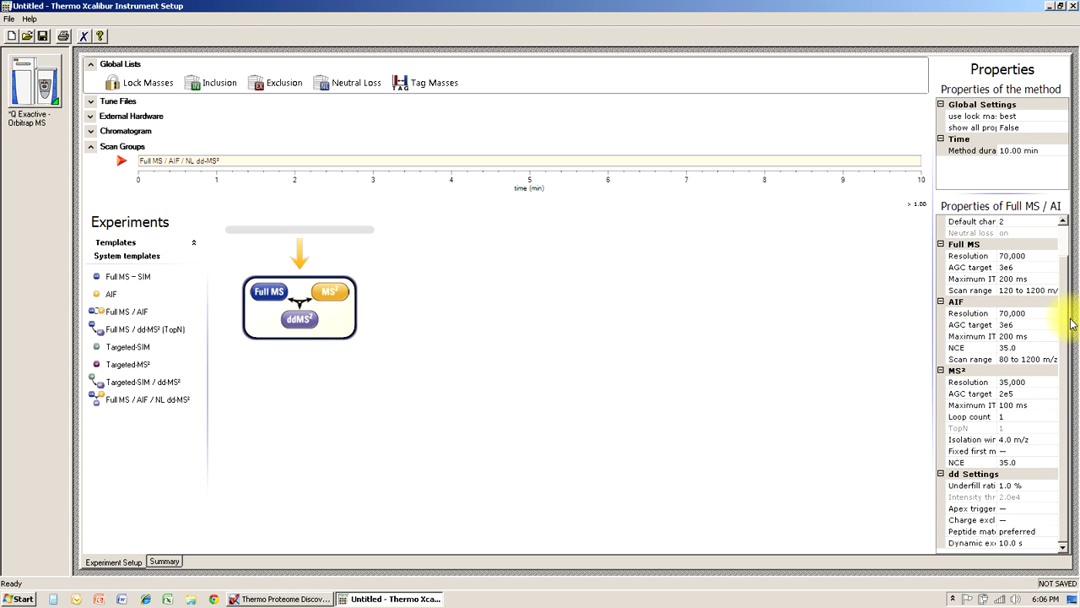
{"action": "scroll", "coordinate": [1071, 269], "scroll_direction": "up", "scroll_amount": 1}
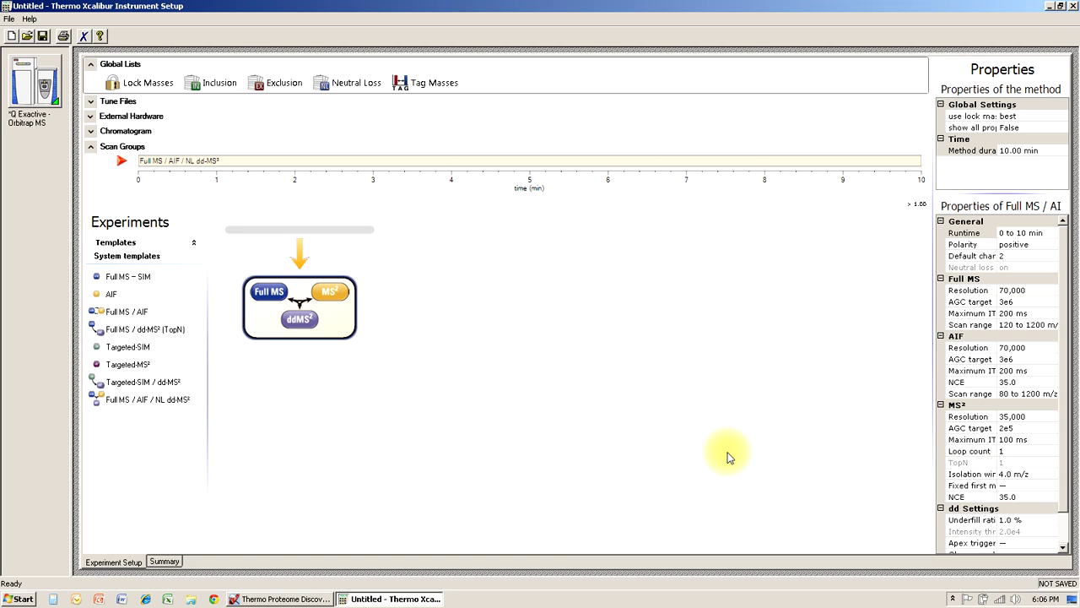
- Set the AIF normalized collision energy to 25 and the MS² collision energy to 30
{"action": "left_click", "coordinate": [1017, 382]}
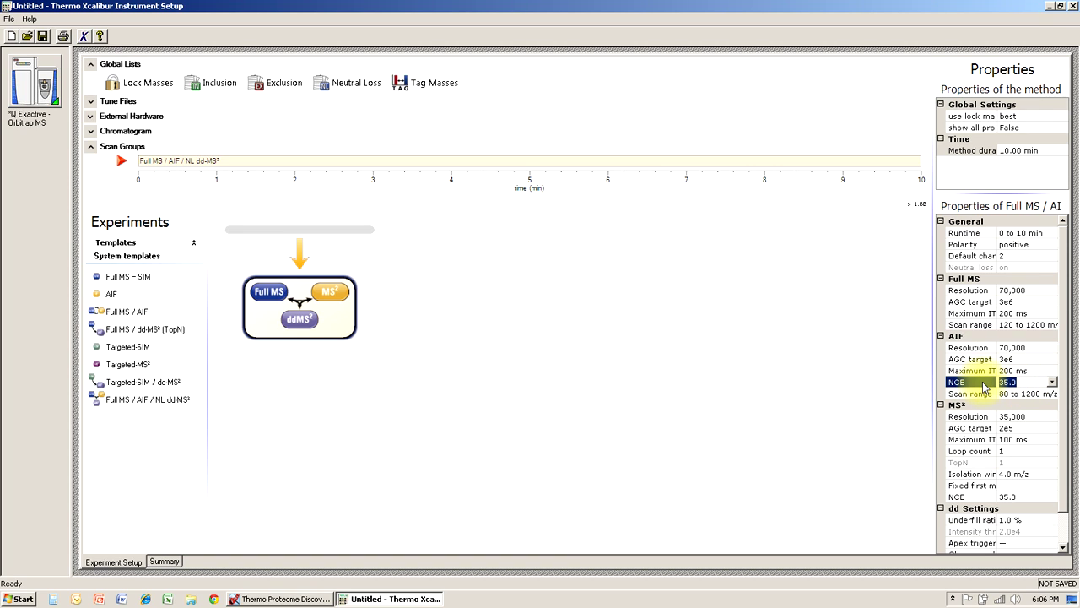
{"action": "type", "text": "25"}
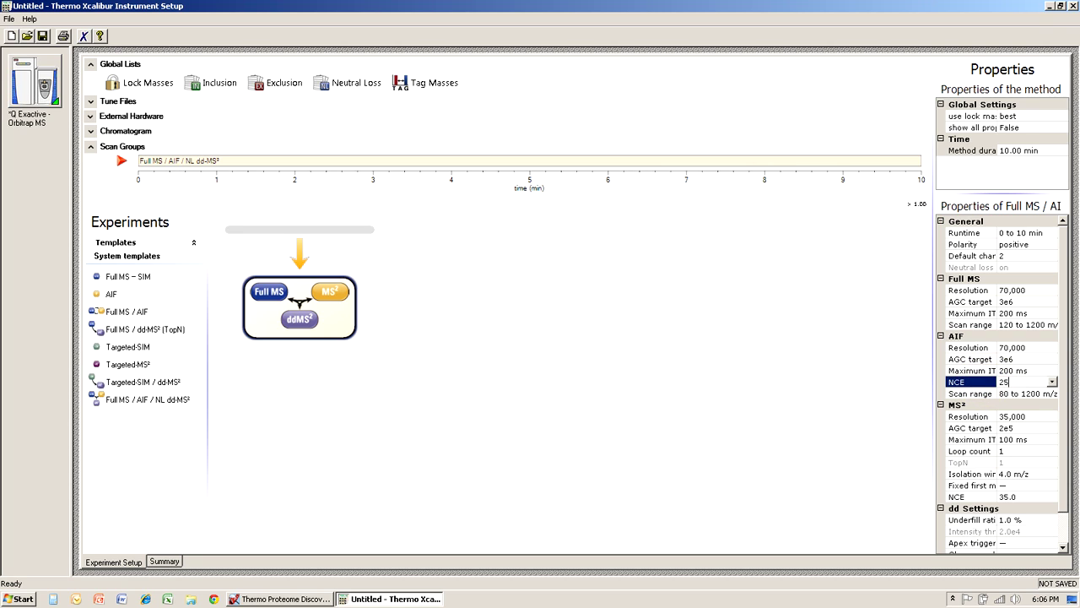
{"action": "left_click", "coordinate": [784, 393]}
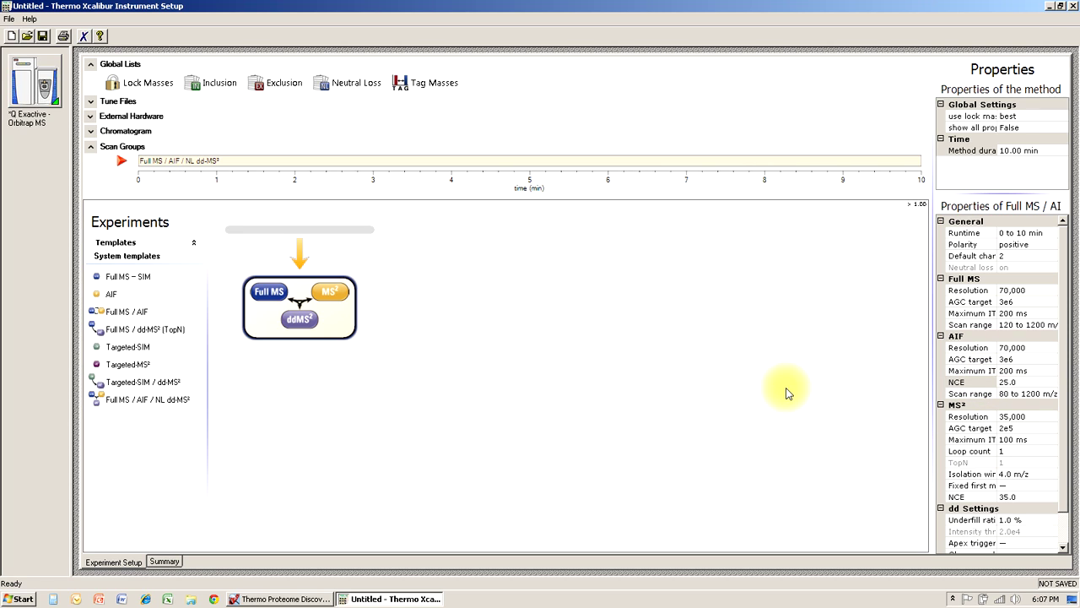
{"action": "left_click", "coordinate": [1063, 396]}
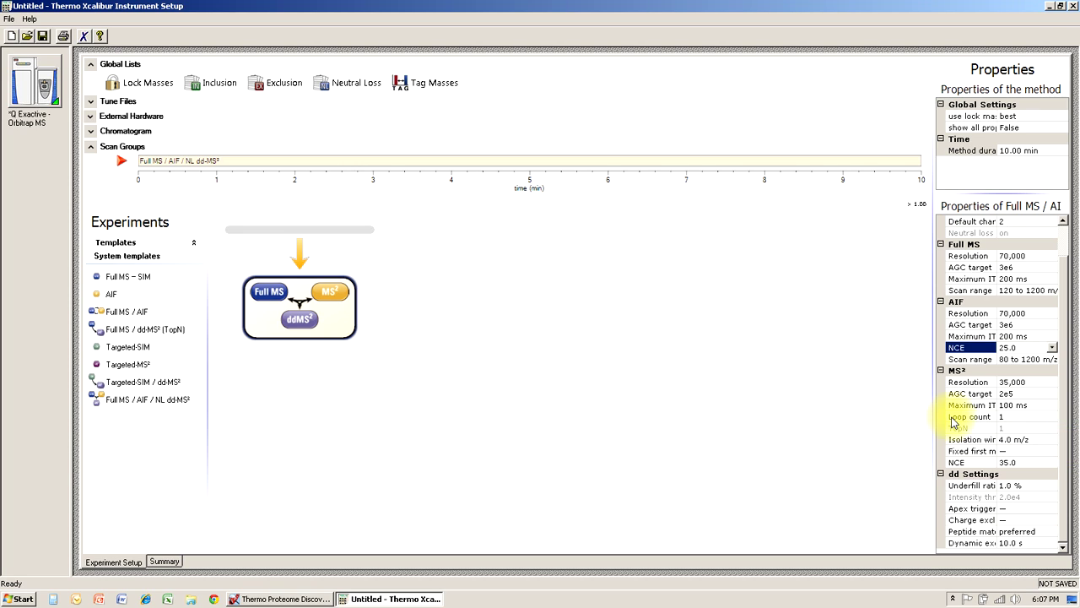
{"action": "left_click", "coordinate": [1023, 463]}
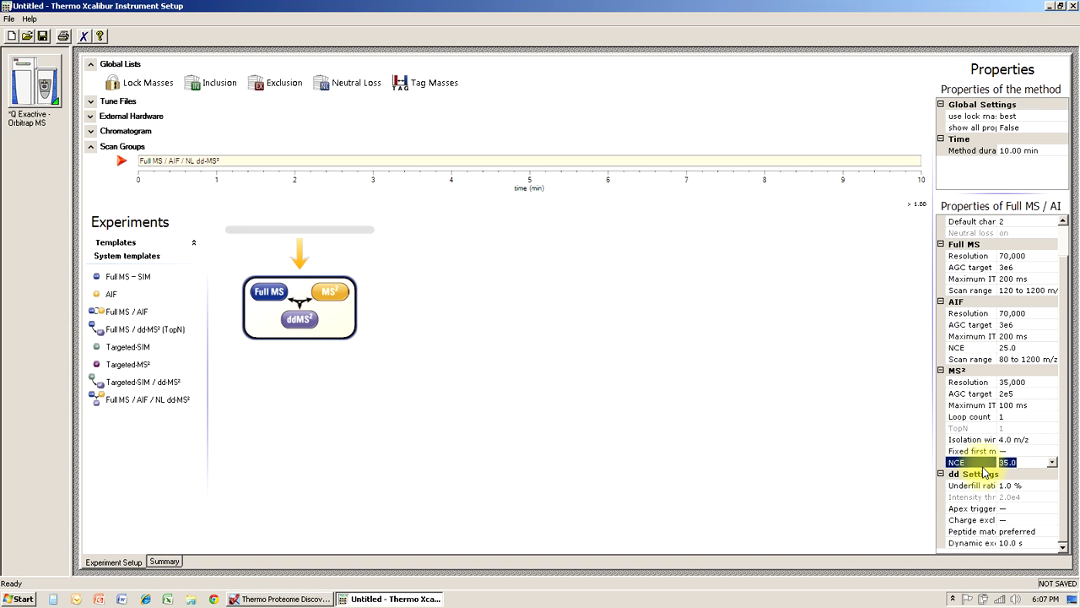
{"action": "type", "text": "30"}
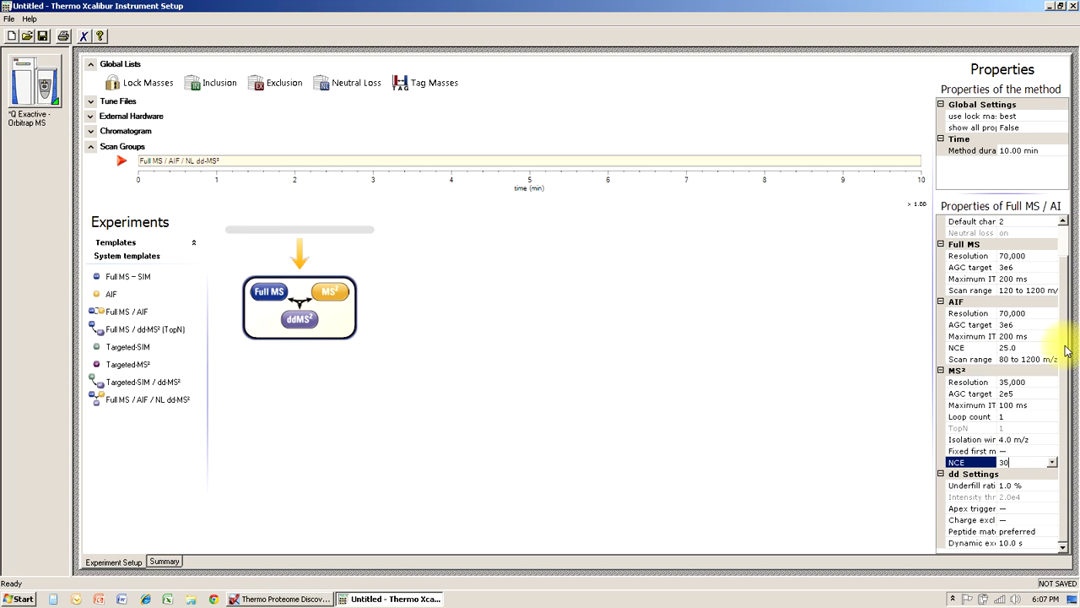
{"action": "left_click", "coordinate": [280, 599]}
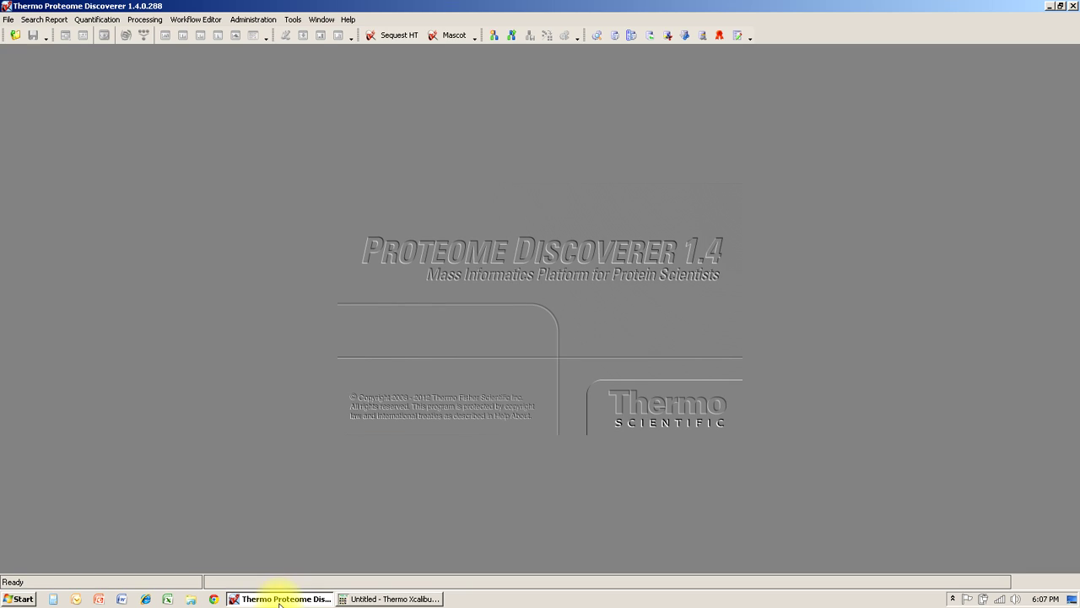
- Start a new workflow with Spectrum Files connected to a Spectrum Selector node
{"action": "left_click", "coordinate": [199, 18]}
{"action": "left_click", "coordinate": [203, 31]}
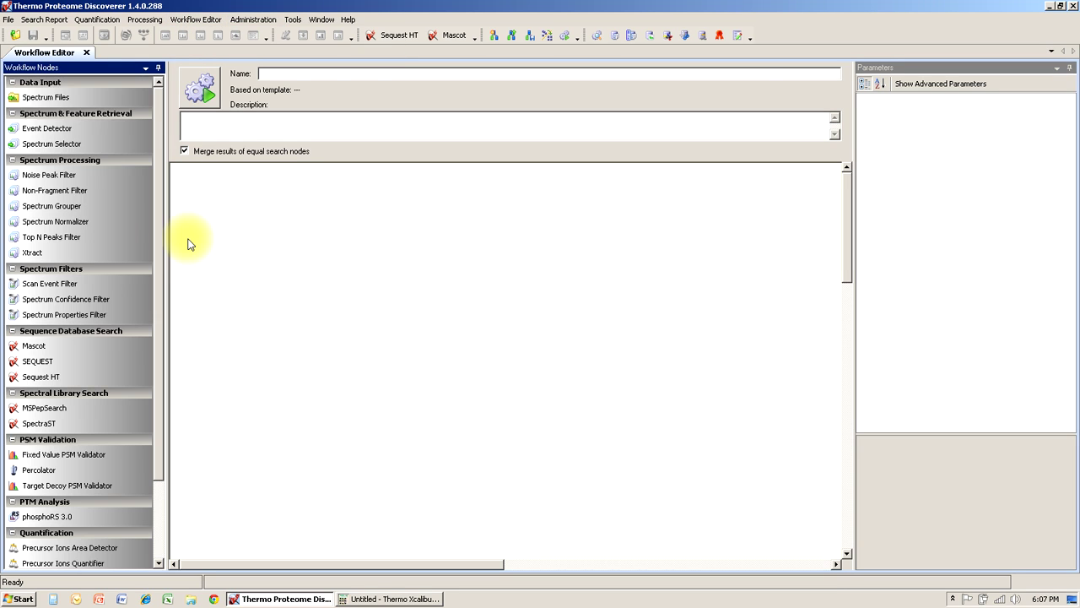
{"action": "left_click_drag", "start_coordinate": [44, 97], "coordinate": [317, 260]}
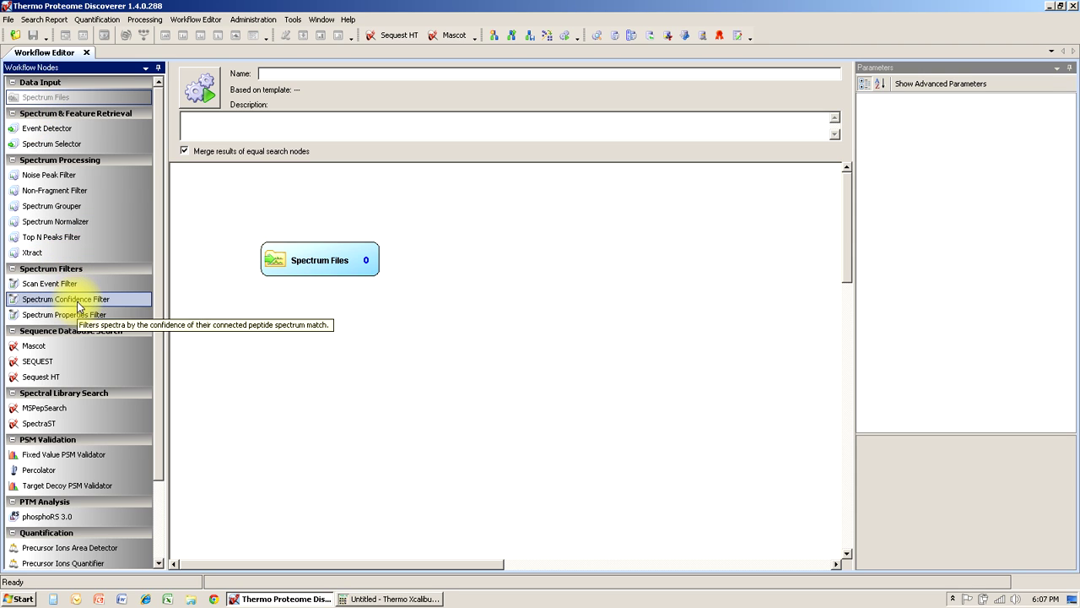
{"action": "mouse_move", "coordinate": [65, 144]}
{"action": "left_mouse_down"}
{"action": "mouse_move", "coordinate": [79, 166]}
{"action": "mouse_move", "coordinate": [314, 320]}
{"action": "left_mouse_up"}
{"action": "mouse_move", "coordinate": [321, 277]}
{"action": "left_mouse_down"}
{"action": "mouse_move", "coordinate": [310, 337]}
{"action": "mouse_move", "coordinate": [309, 323]}
{"action": "mouse_move", "coordinate": [333, 327]}
{"action": "left_mouse_up"}
{"action": "left_click", "coordinate": [312, 323]}
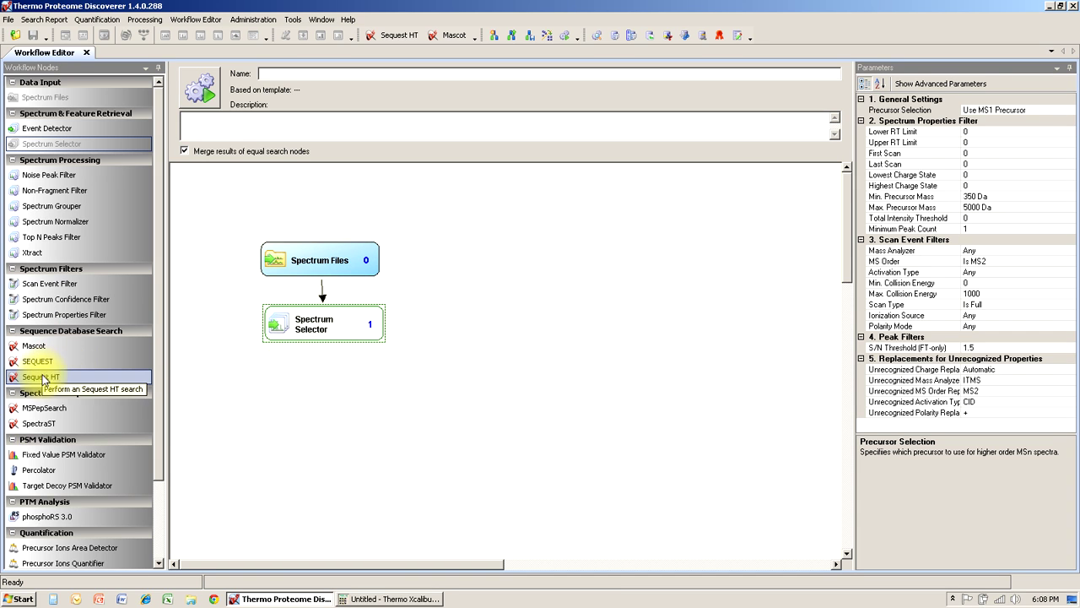
- Chain a Sequest HT node and then a Percolator node below Spectrum Selector
{"action": "left_click_drag", "start_coordinate": [41, 378], "coordinate": [324, 395]}
{"action": "left_click_drag", "start_coordinate": [325, 341], "coordinate": [326, 410]}
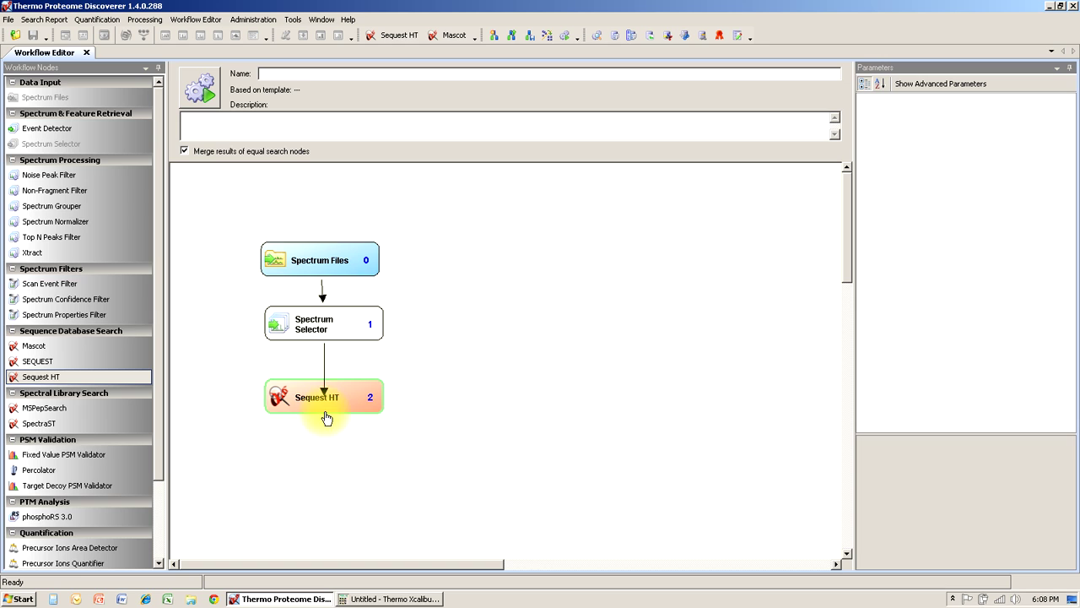
{"action": "left_click", "coordinate": [327, 405]}
{"action": "left_click_drag", "start_coordinate": [44, 472], "coordinate": [316, 454]}
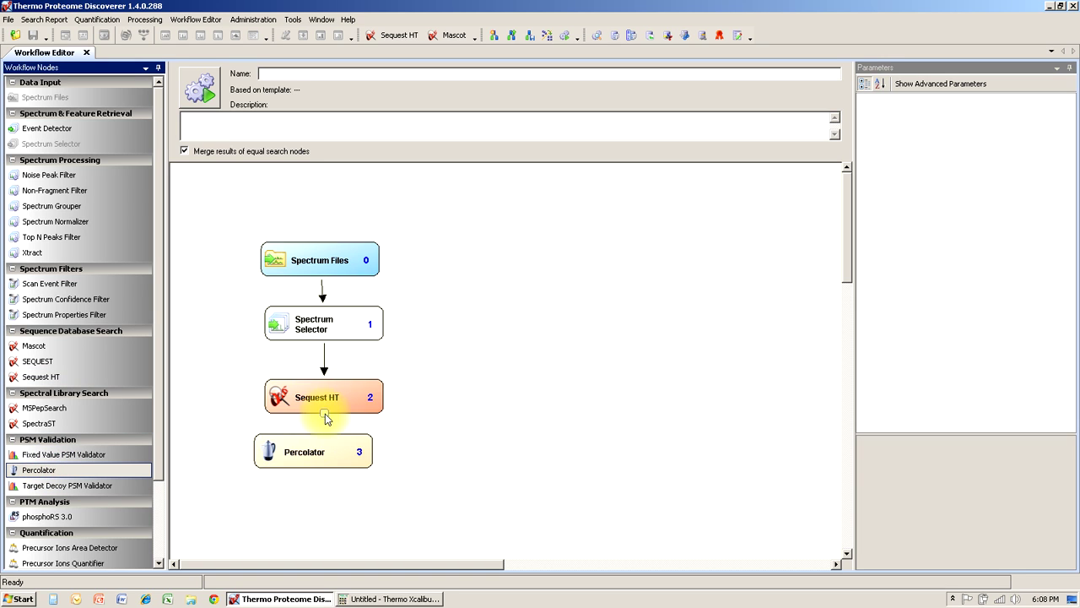
{"action": "left_click_drag", "start_coordinate": [325, 414], "coordinate": [306, 466]}
{"action": "left_click", "coordinate": [307, 466]}
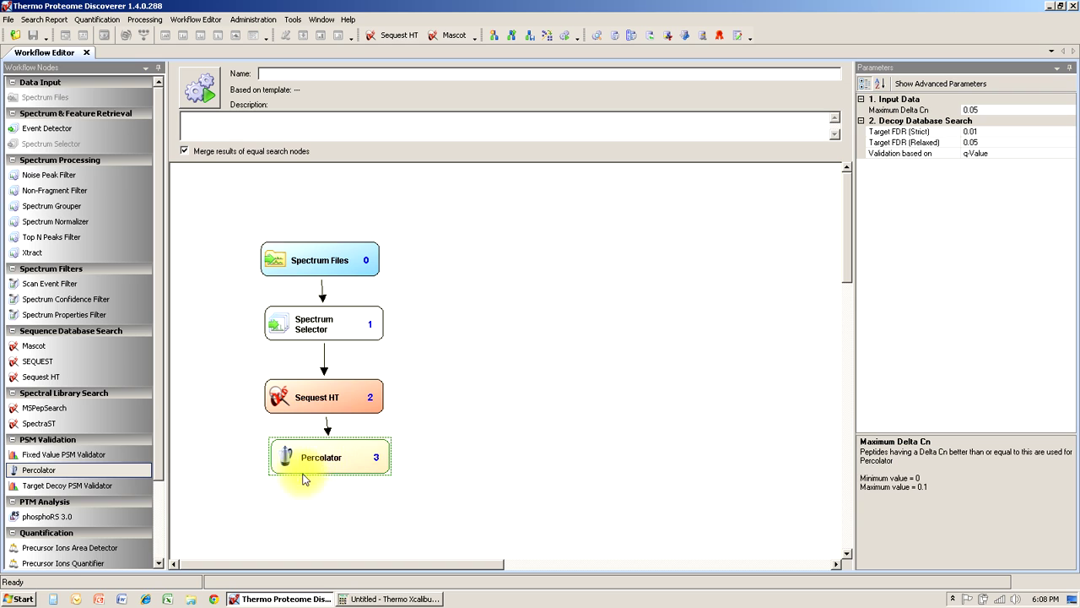
{"action": "scroll", "coordinate": [161, 464], "scroll_direction": "down", "scroll_amount": 1}
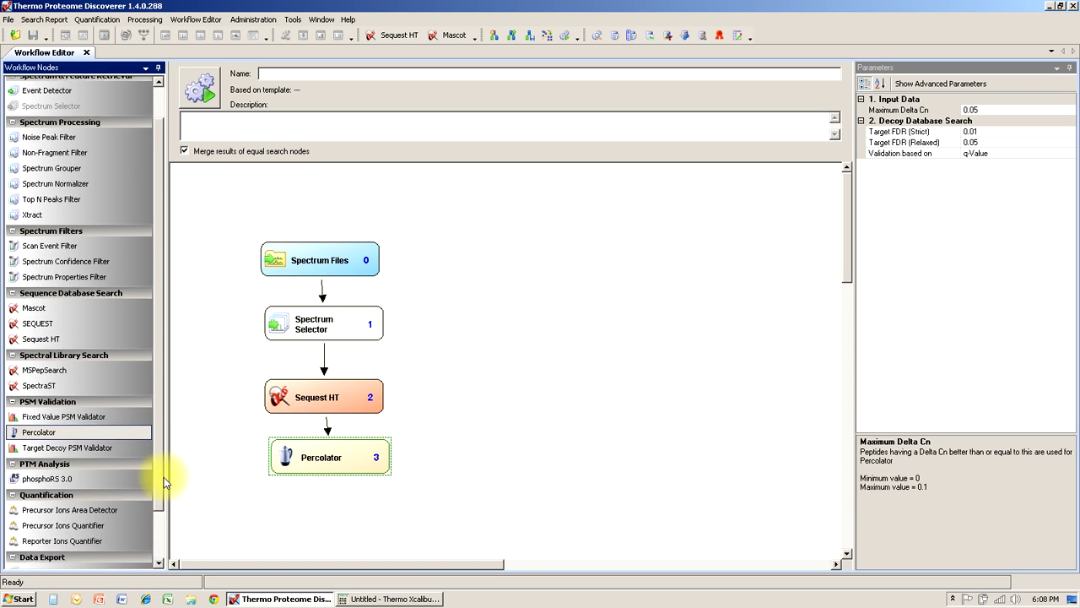
{"action": "left_click", "coordinate": [371, 403]}
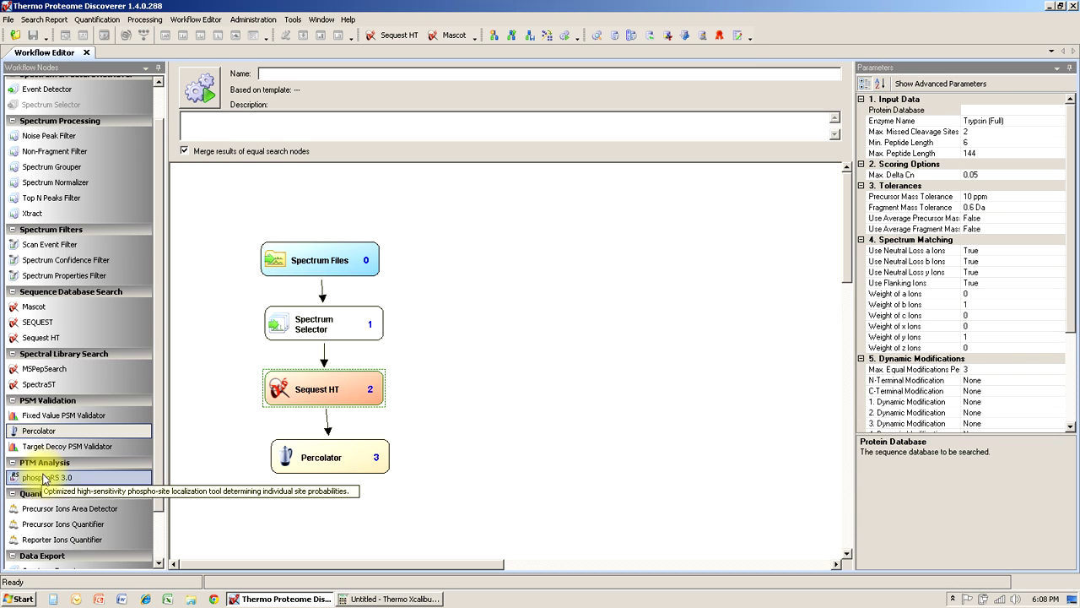
- Add a phosphoRS 3.0 node beside Sequest HT and connect Sequest HT's output to it
{"action": "left_click_drag", "start_coordinate": [38, 478], "coordinate": [504, 417]}
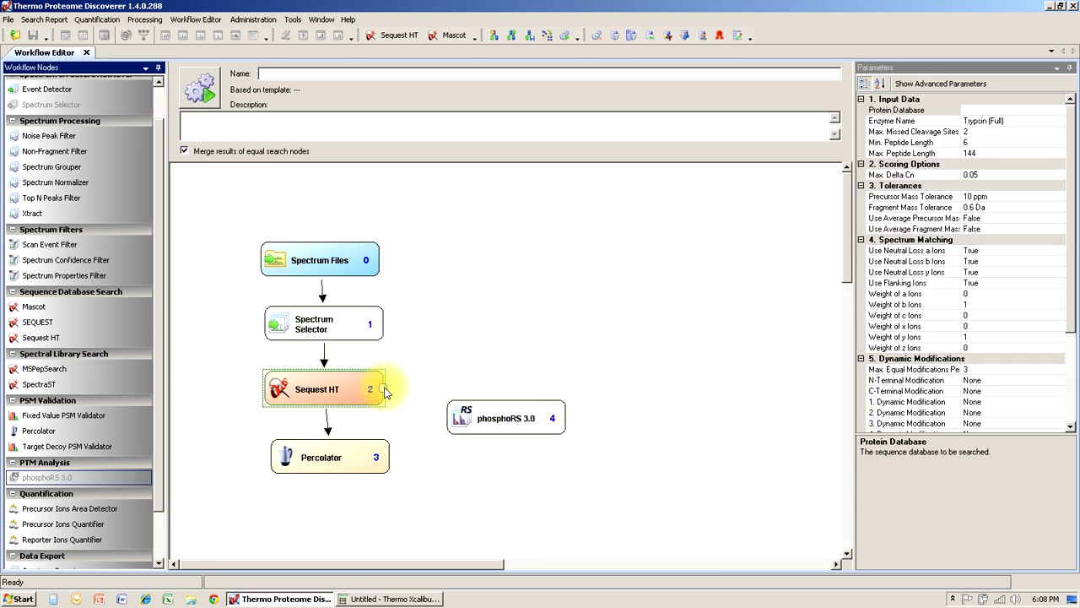
{"action": "left_click_drag", "start_coordinate": [386, 390], "coordinate": [474, 432]}
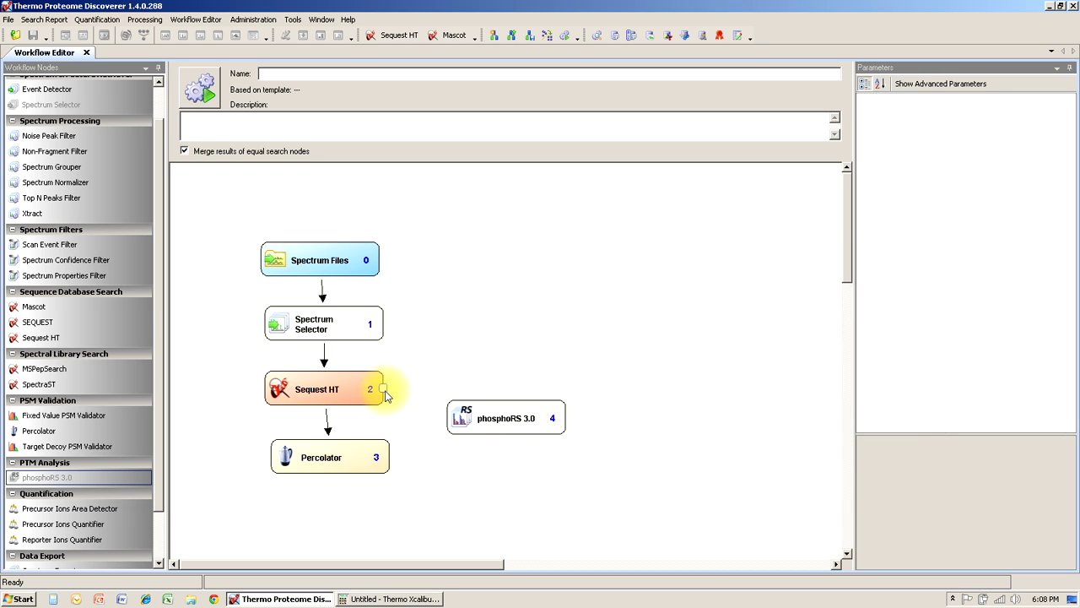
{"action": "left_click_drag", "start_coordinate": [386, 395], "coordinate": [490, 444]}
{"action": "left_click_drag", "start_coordinate": [376, 449], "coordinate": [357, 455]}
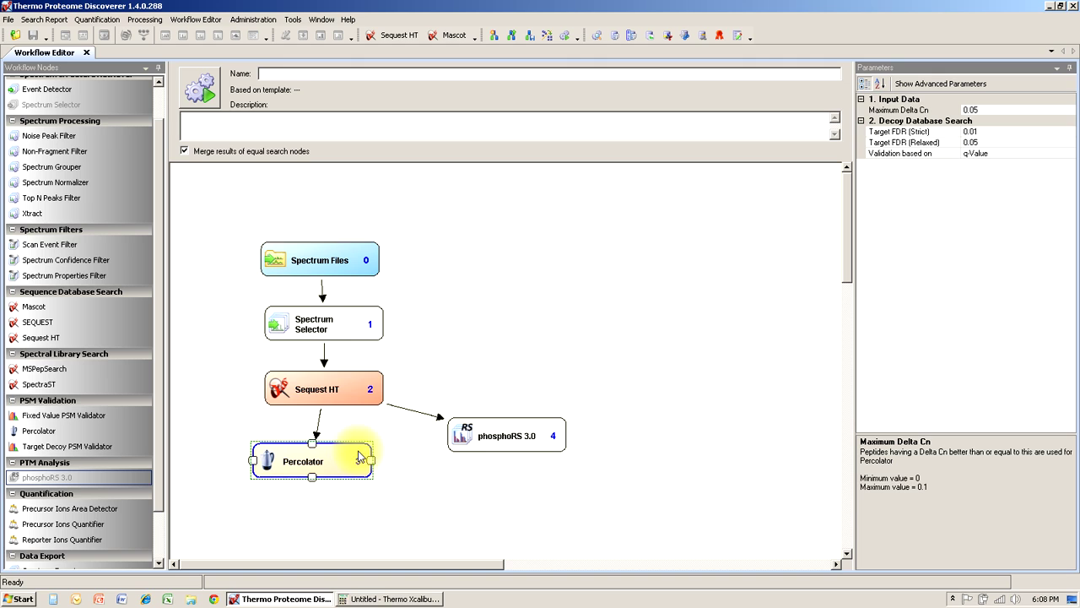
- Show the Spectrum Selector's advanced parameters and set Lowest Charge State to 30
{"action": "left_click", "coordinate": [345, 330]}
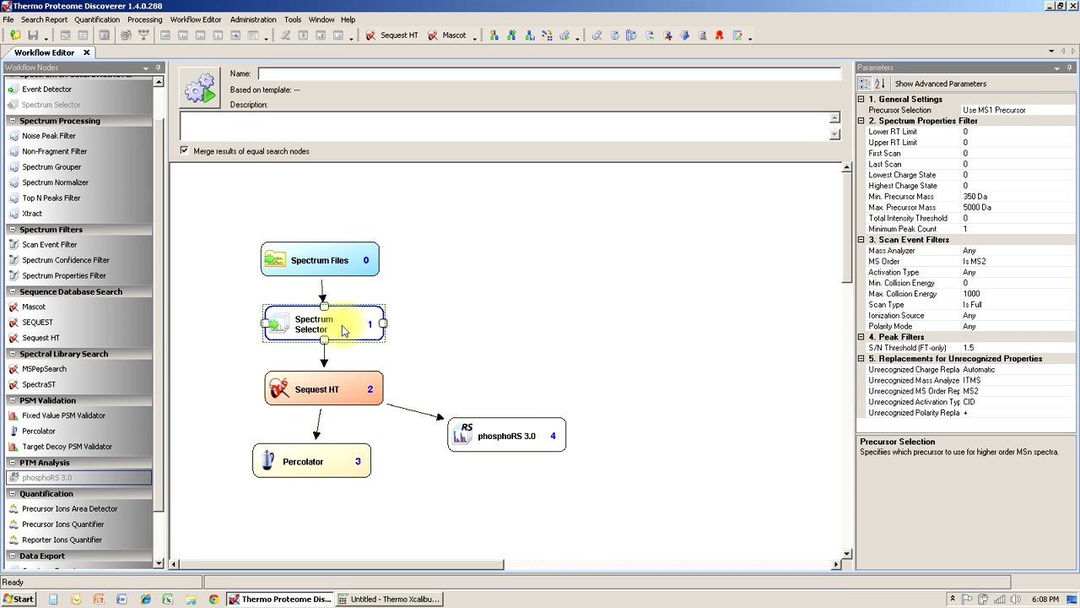
{"action": "left_click", "coordinate": [1017, 114]}
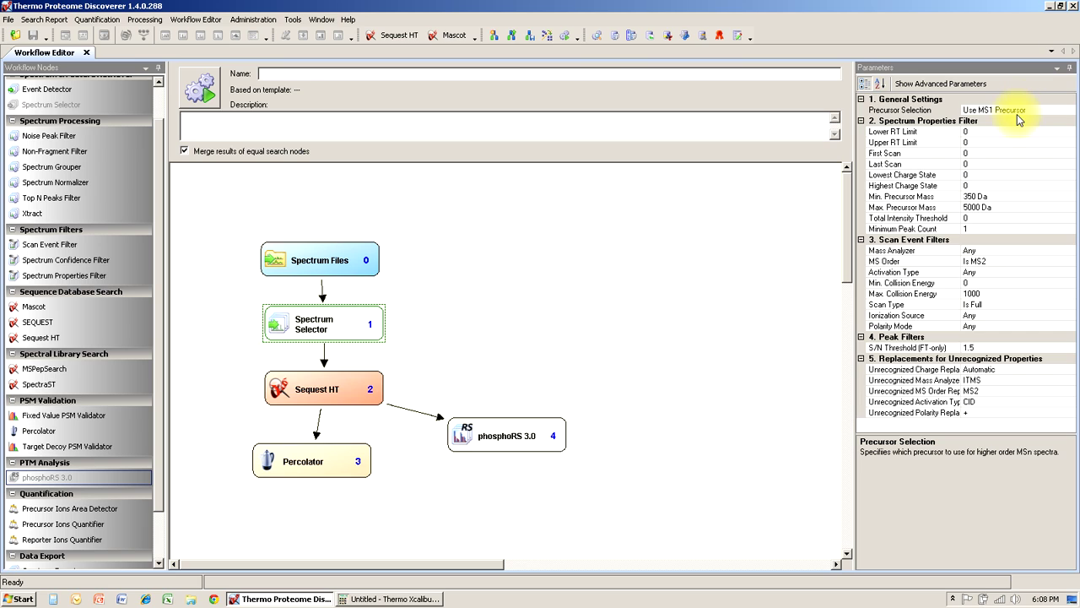
{"action": "left_click", "coordinate": [935, 85]}
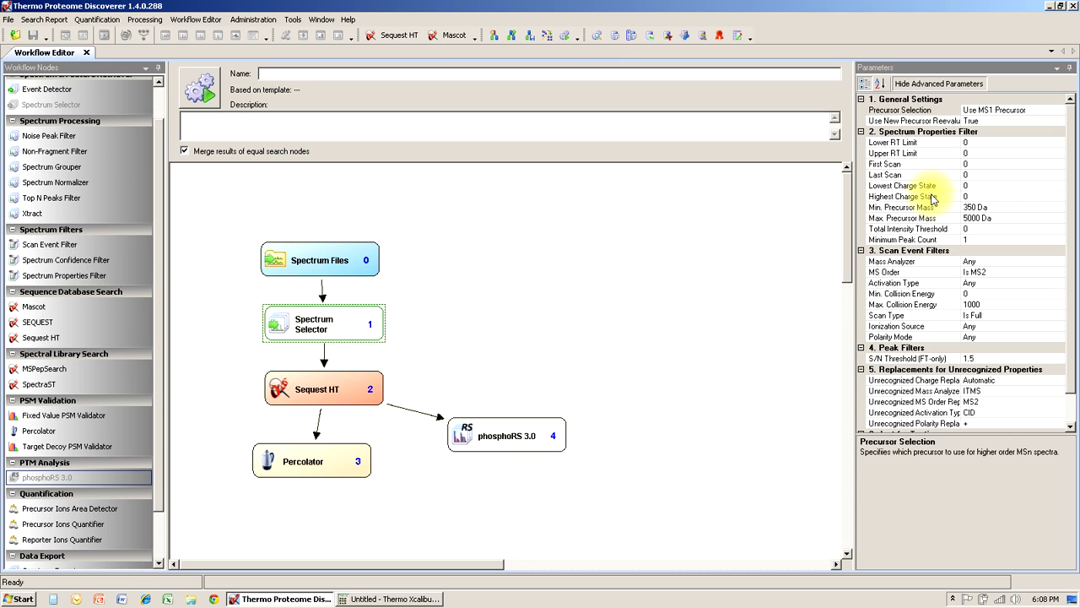
{"action": "left_click", "coordinate": [984, 185]}
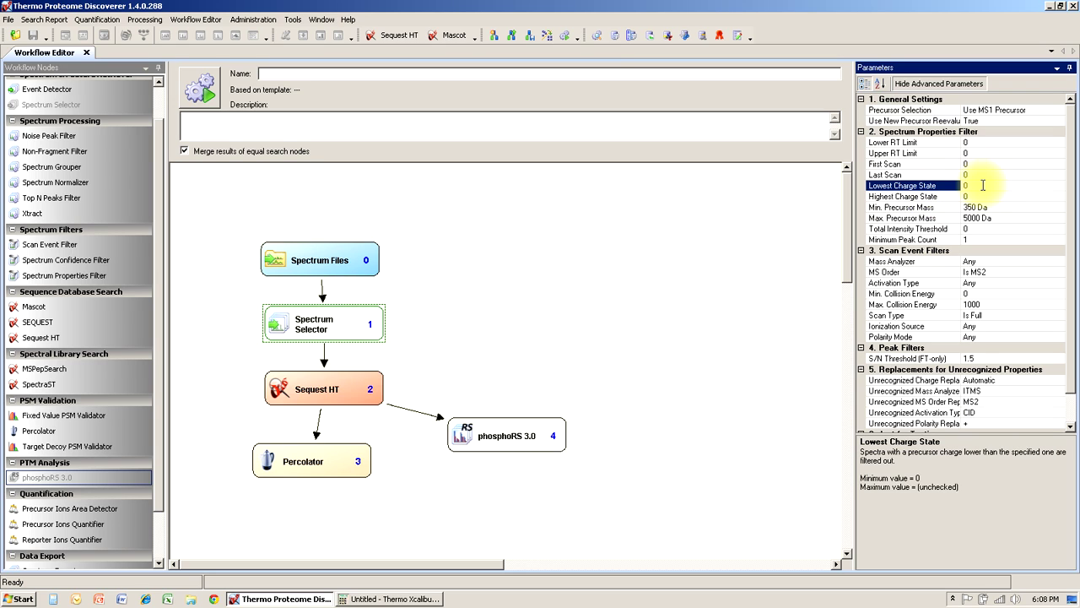
{"action": "type", "text": "309"}
{"action": "key", "text": "BackSpace"}
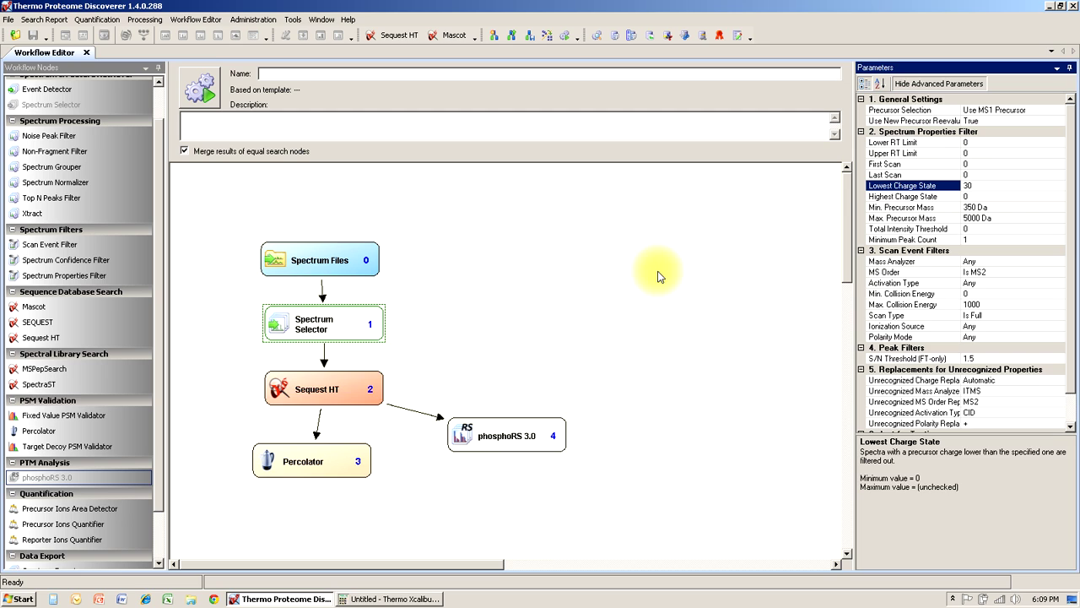
- Choose Homo_sapiens_7_11_2.fasta as the Sequest HT protein database
{"action": "left_click", "coordinate": [305, 404]}
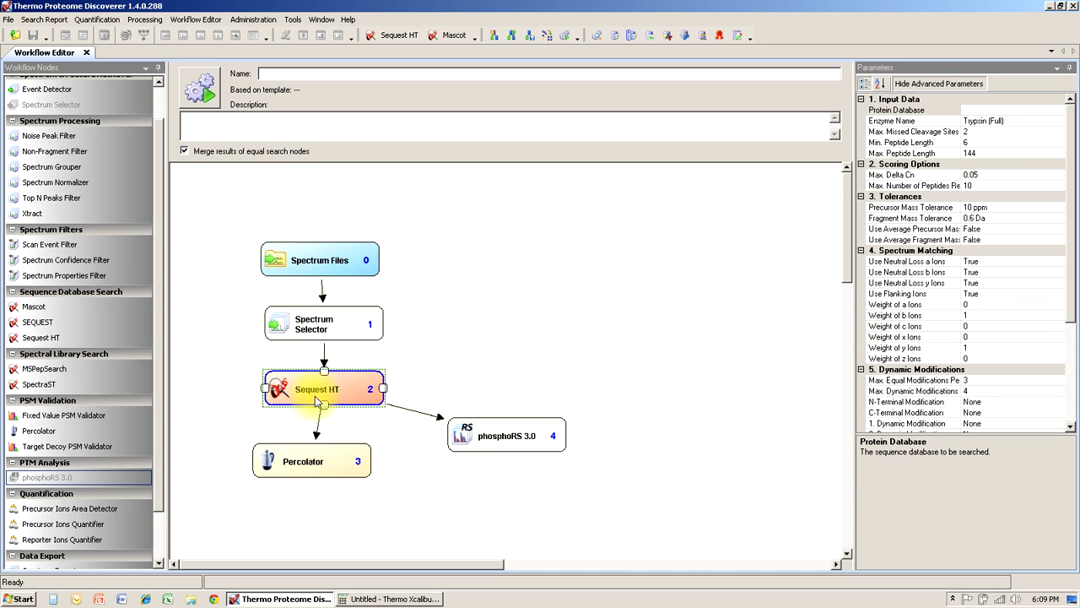
{"action": "left_click", "coordinate": [1059, 112]}
{"action": "left_click", "coordinate": [1060, 110]}
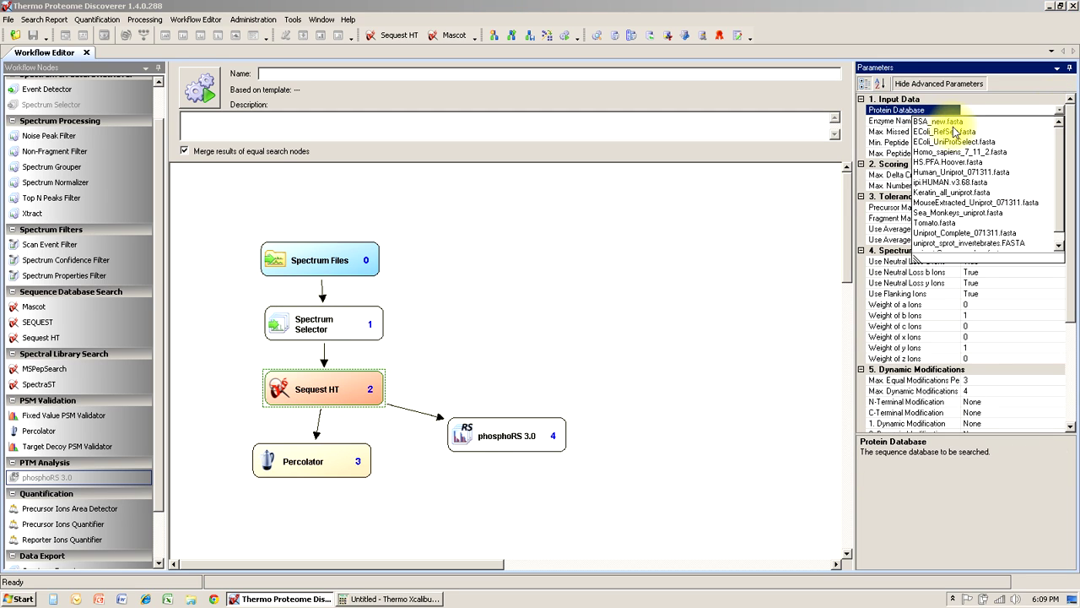
{"action": "left_click", "coordinate": [962, 152]}
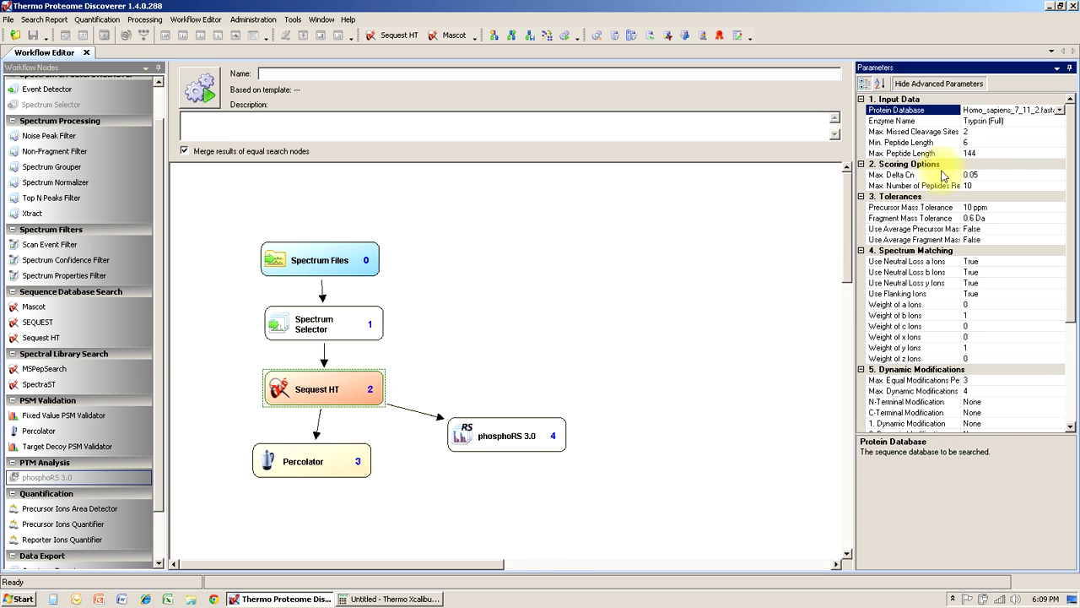
- Set the first dynamic modification to Phospho / +79.966 Da on S, T and Y
{"action": "left_click_drag", "start_coordinate": [1070, 301], "coordinate": [1070, 375]}
{"action": "left_click", "coordinate": [1009, 305]}
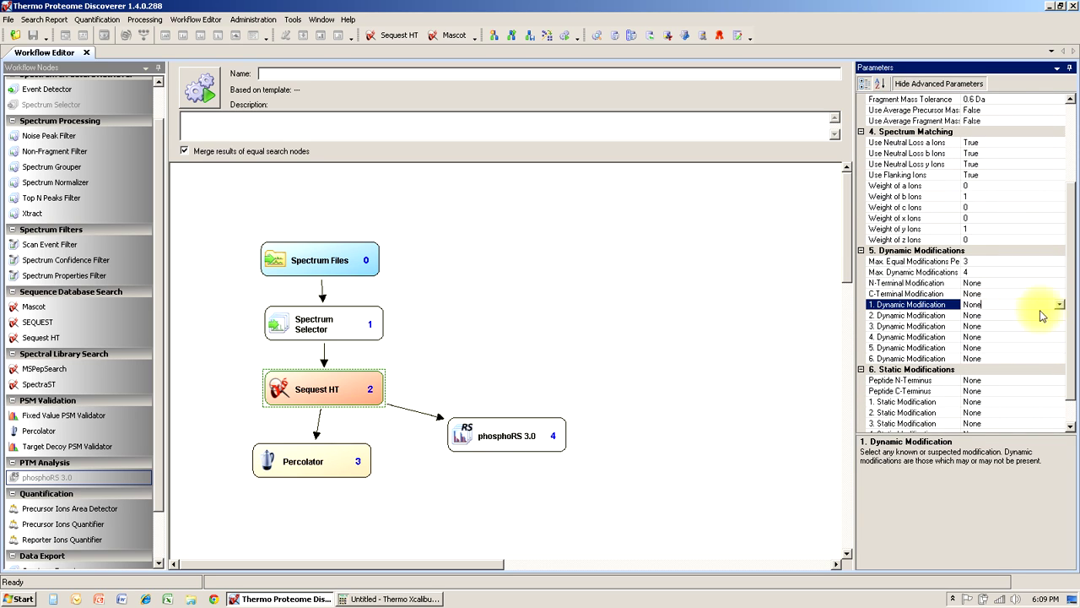
{"action": "left_click", "coordinate": [1057, 304]}
{"action": "left_click", "coordinate": [1055, 316]}
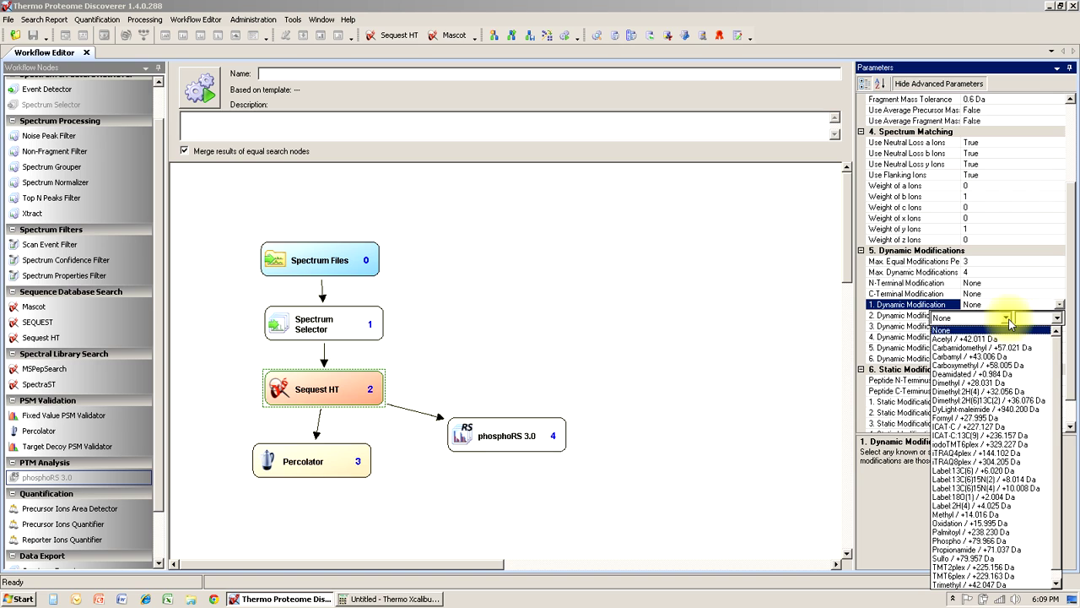
{"action": "left_click_drag", "start_coordinate": [1057, 440], "coordinate": [1058, 455]}
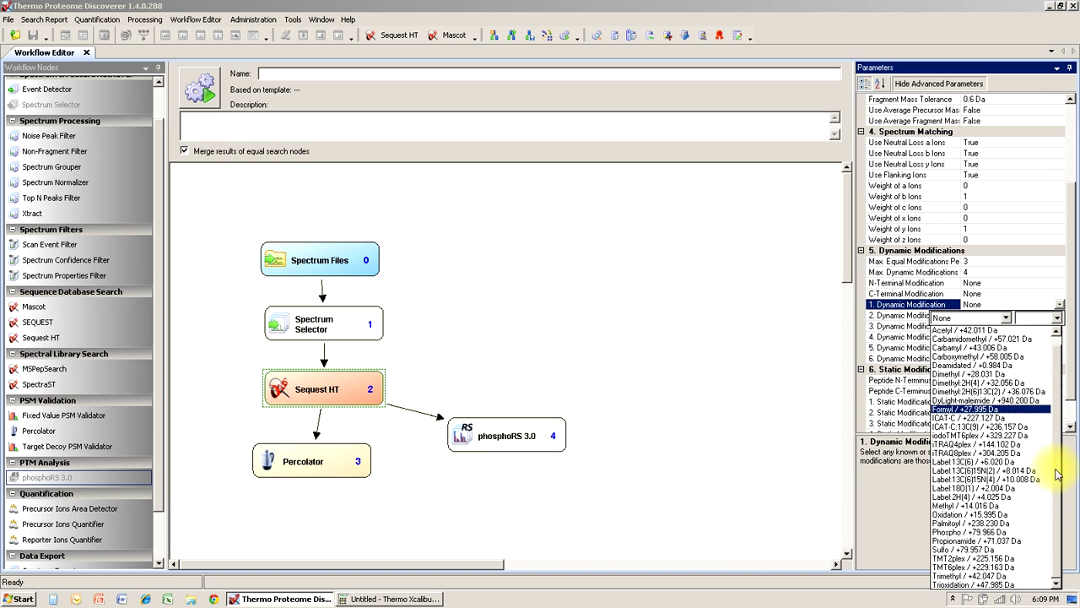
{"action": "left_click", "coordinate": [967, 532]}
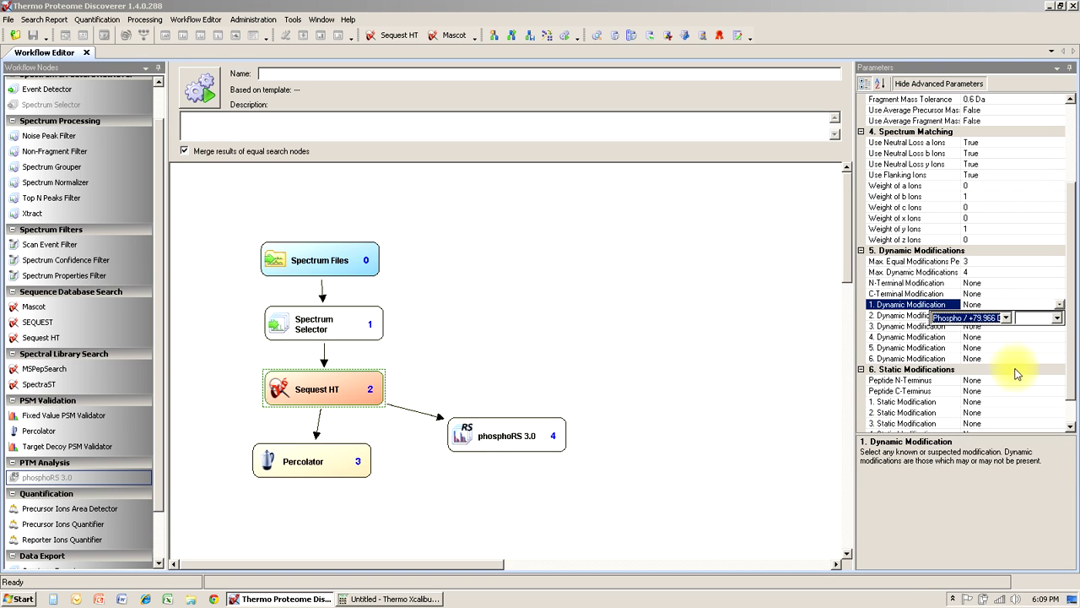
{"action": "left_click", "coordinate": [1057, 317]}
{"action": "scroll", "coordinate": [1058, 324], "scroll_direction": "down", "scroll_amount": 1}
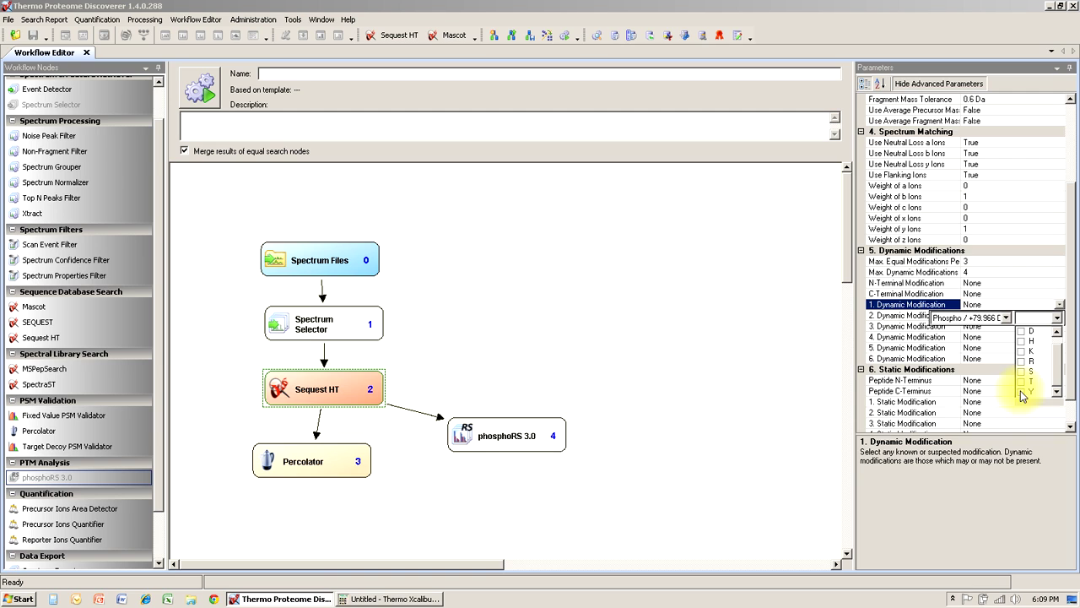
{"action": "left_click", "coordinate": [1024, 391]}
{"action": "left_click", "coordinate": [1022, 381]}
{"action": "left_click", "coordinate": [1023, 371]}
{"action": "left_click", "coordinate": [505, 435]}
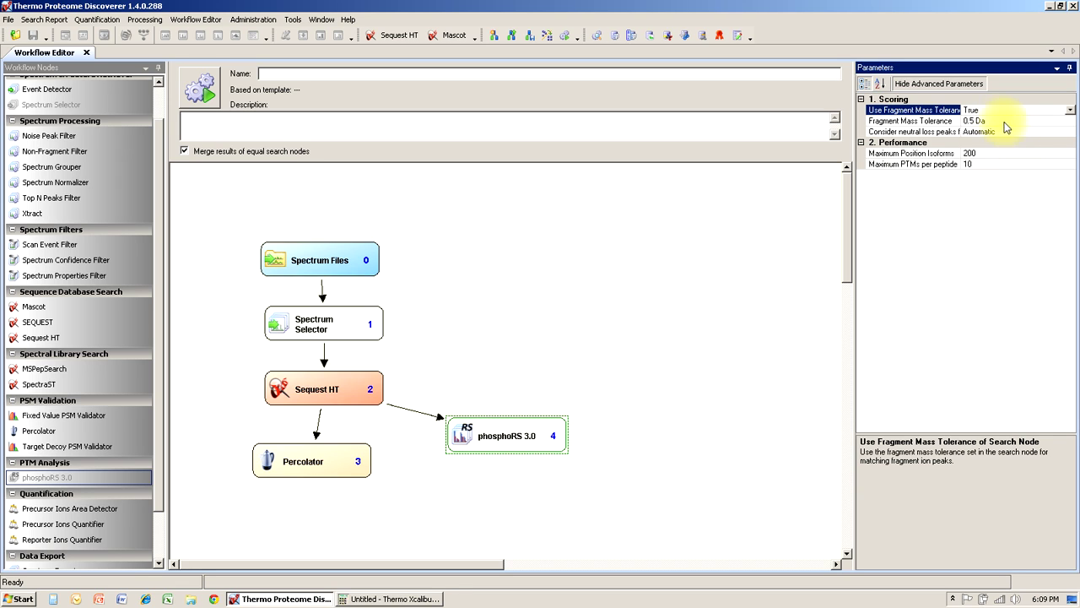
- Change phosphoRS Fragment Mass Tolerance to 0.1 Da, then reposition the Spectrum Files node
{"action": "left_click", "coordinate": [974, 121]}
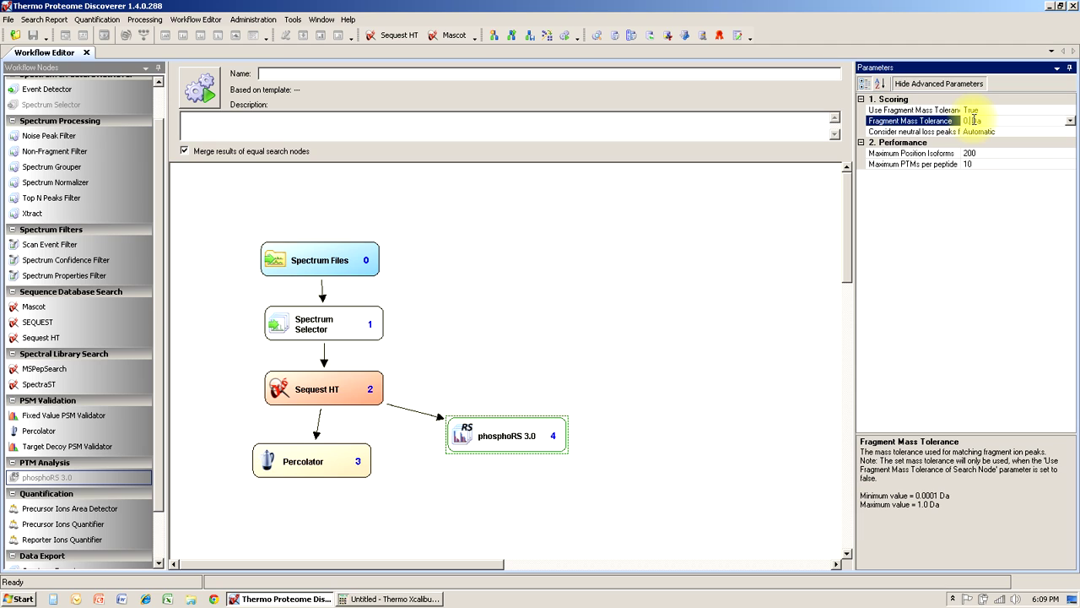
{"action": "type", "text": "1"}
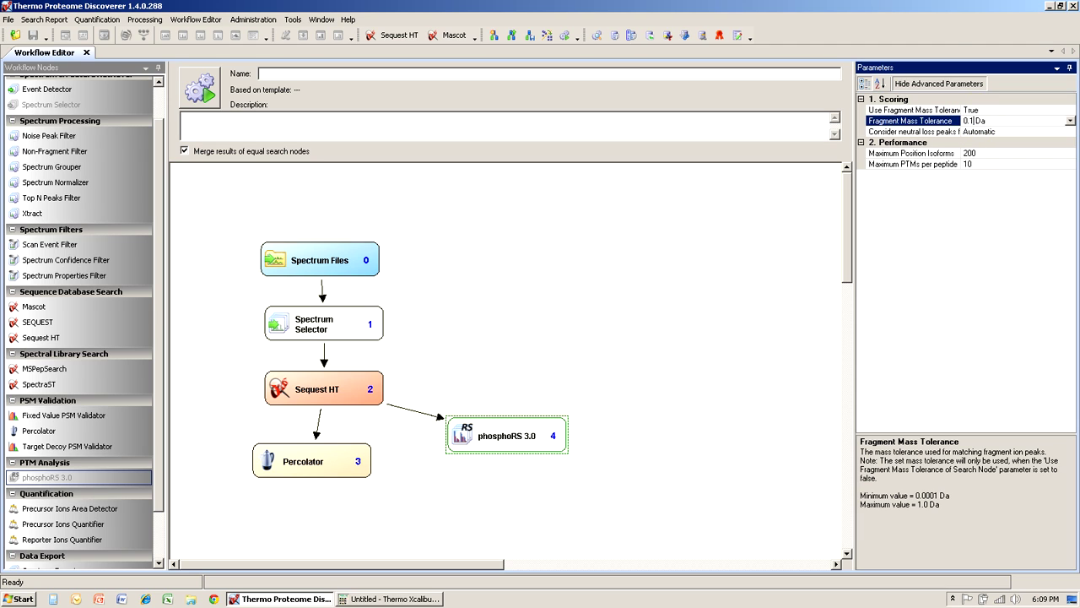
{"action": "left_click", "coordinate": [694, 282]}
{"action": "left_click", "coordinate": [296, 475]}
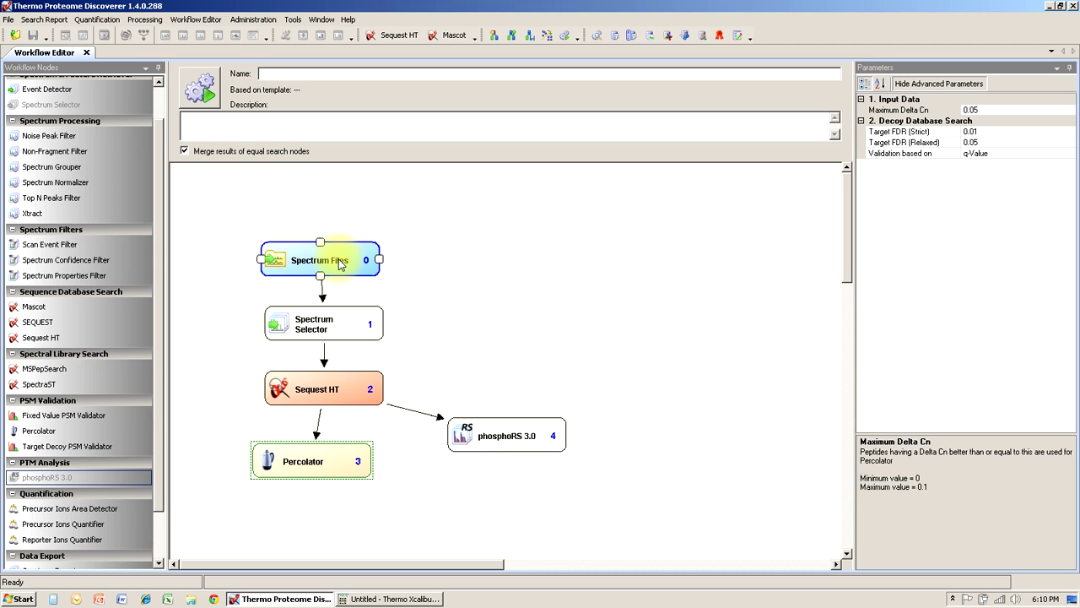
{"action": "left_click_drag", "start_coordinate": [340, 265], "coordinate": [351, 255]}
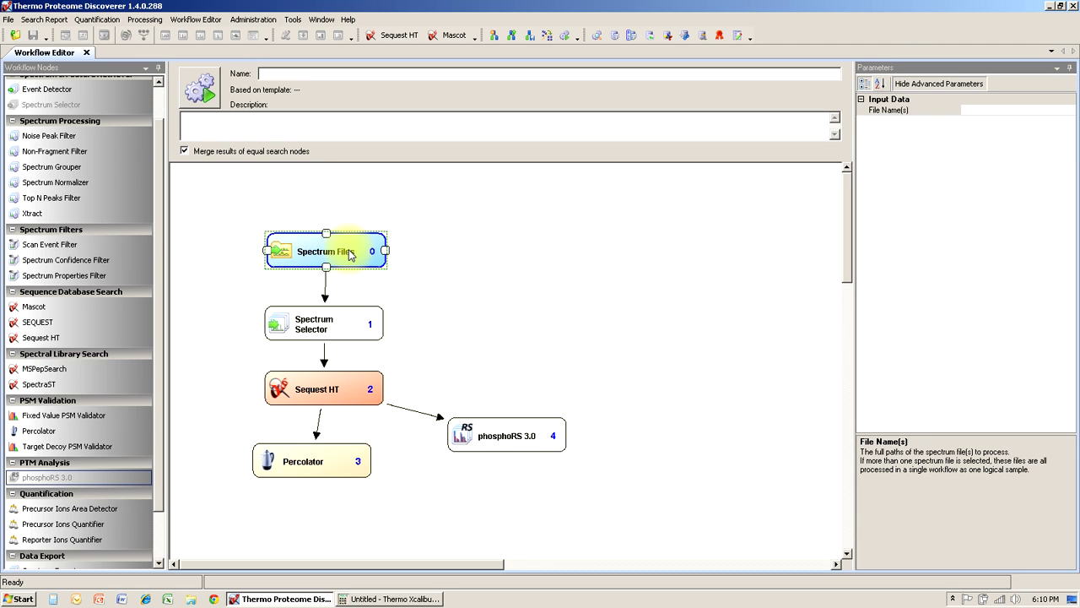